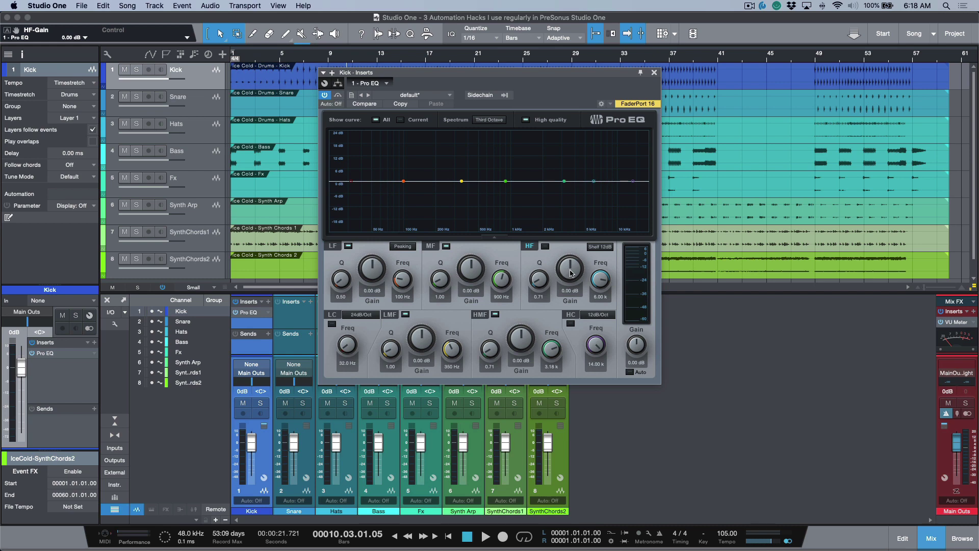
Add HF-Gain, HF-Frequency and Global Gain automation from Pro EQ to the Kick track, and close the plug-in window
key("a")
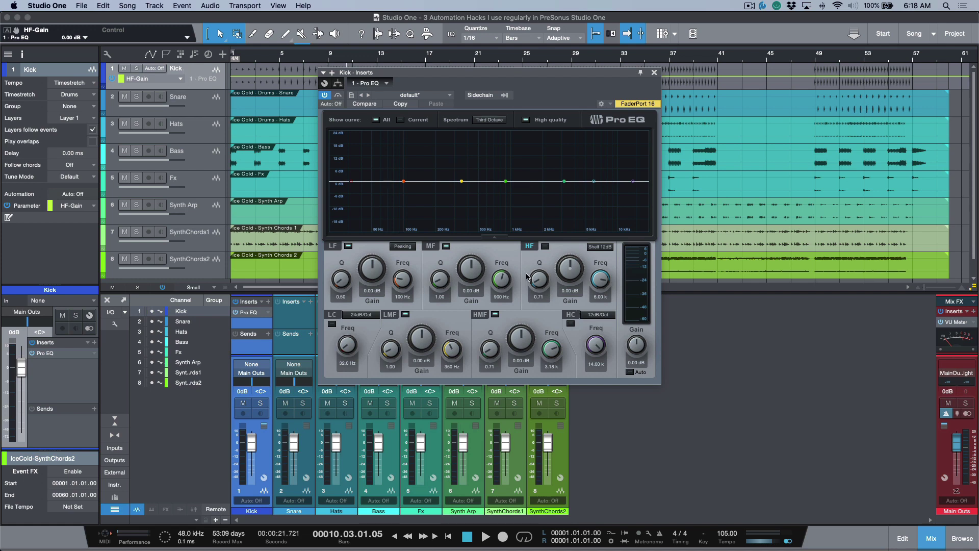
right_click(601, 281)
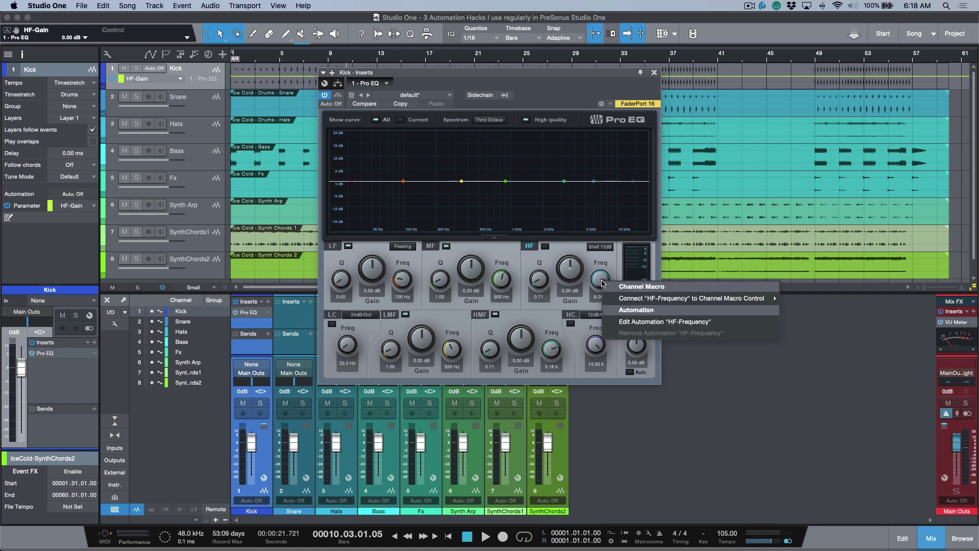
left_click(636, 322)
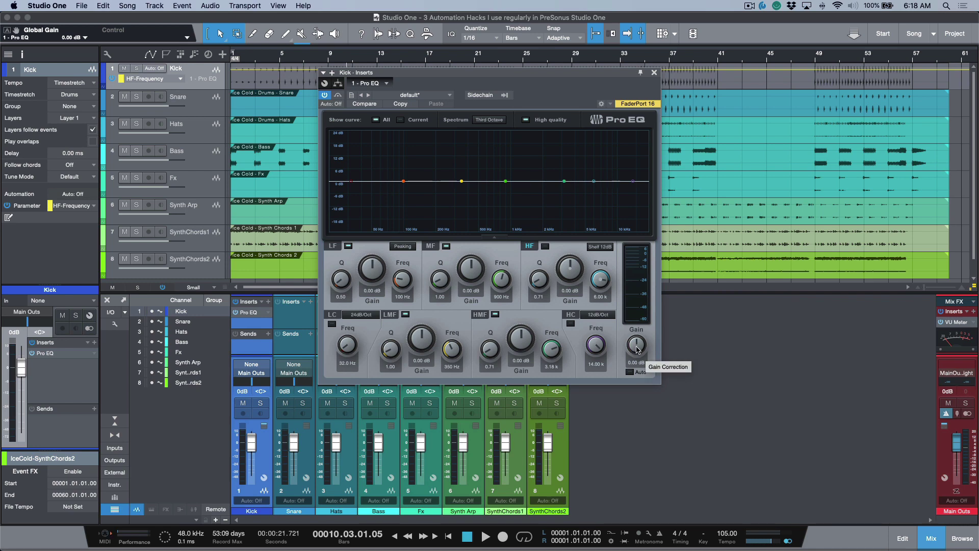
left_click_drag(17, 33, 197, 77)
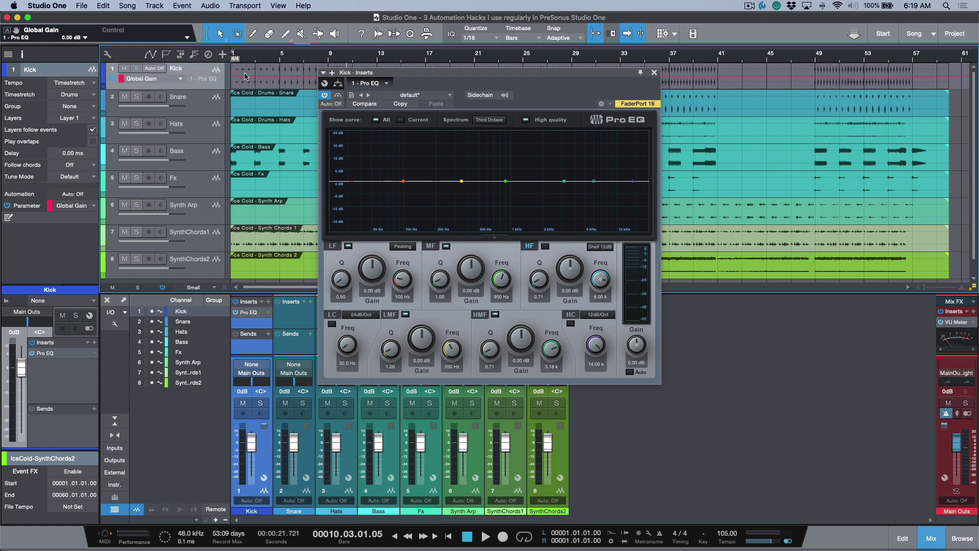
left_click(653, 73)
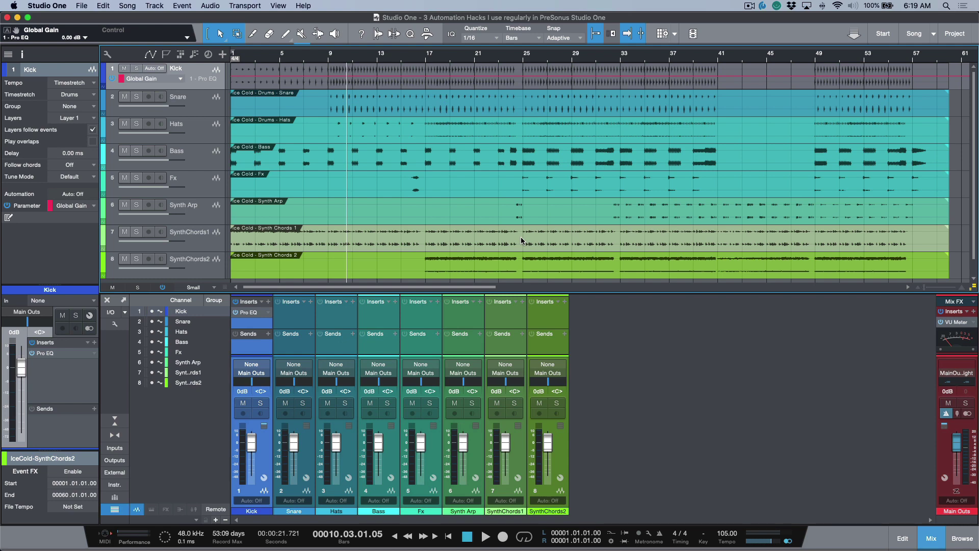
Review the Kick track's automation parameters by expanding its envelopes into separate lanes, and collapse them again
left_click(181, 79)
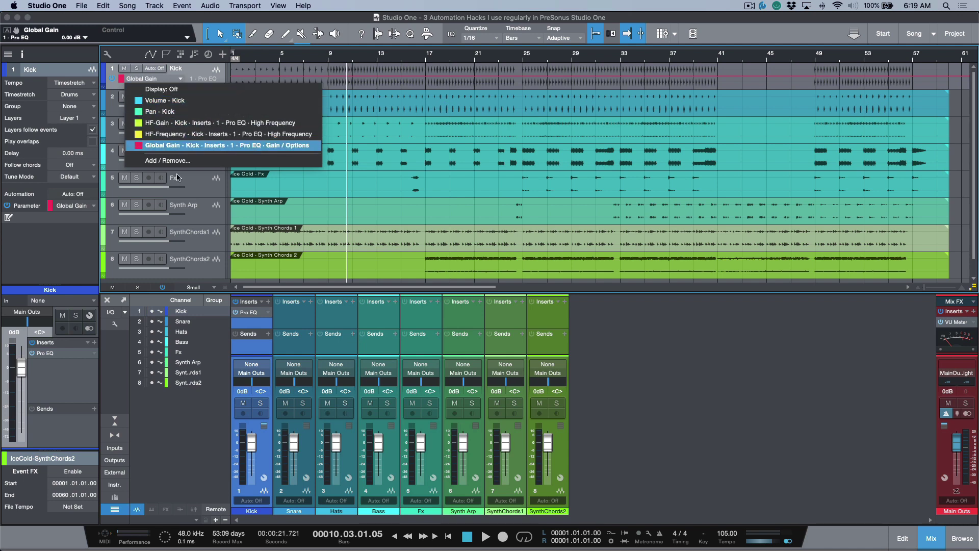
left_click(324, 135)
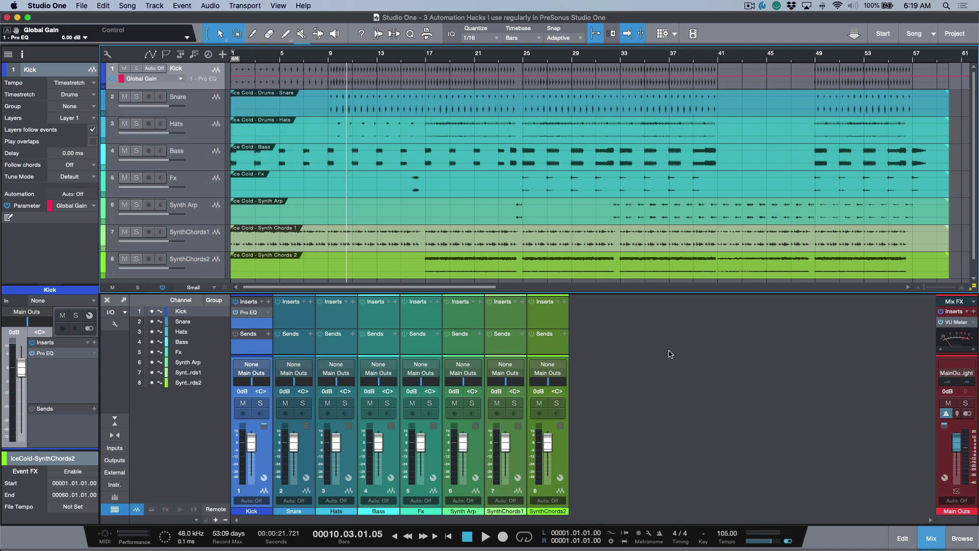
right_click(206, 89)
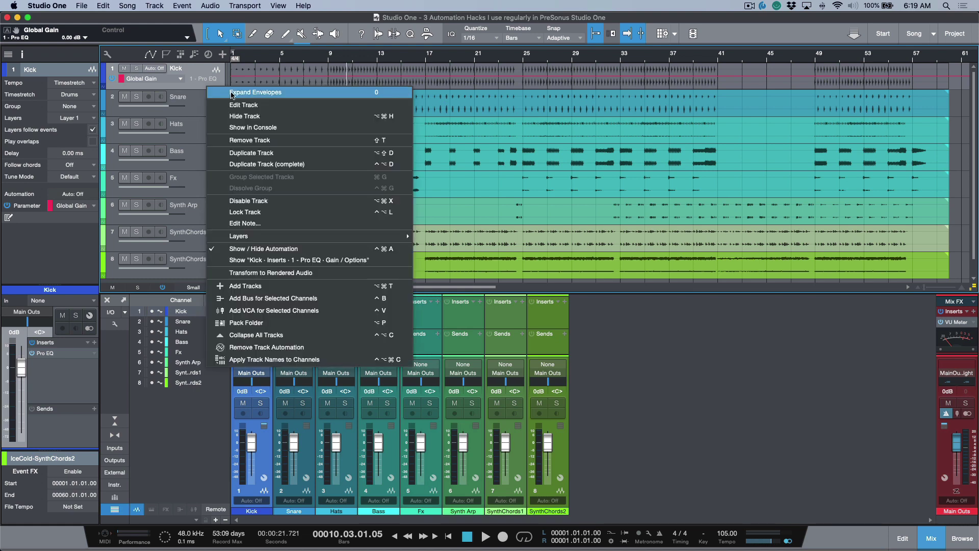
left_click(224, 92)
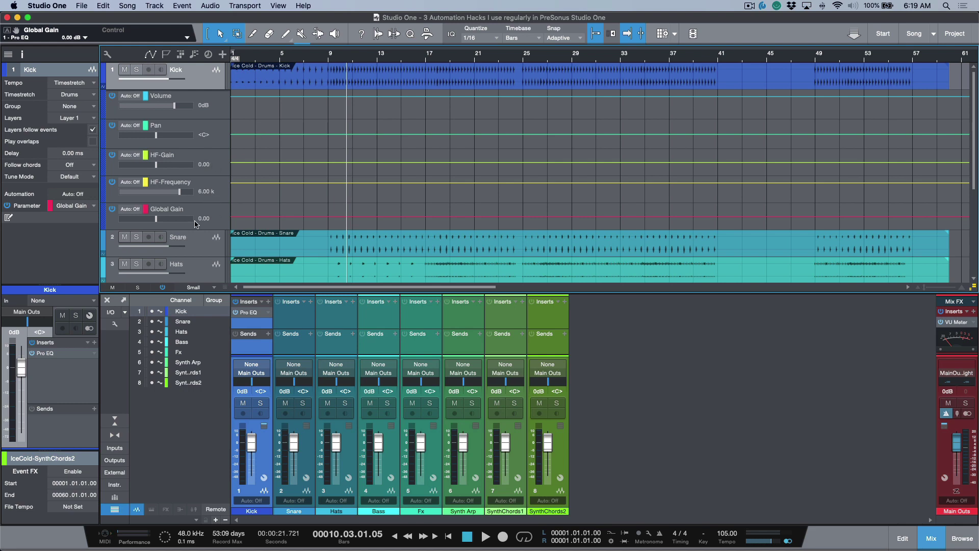
right_click(205, 80)
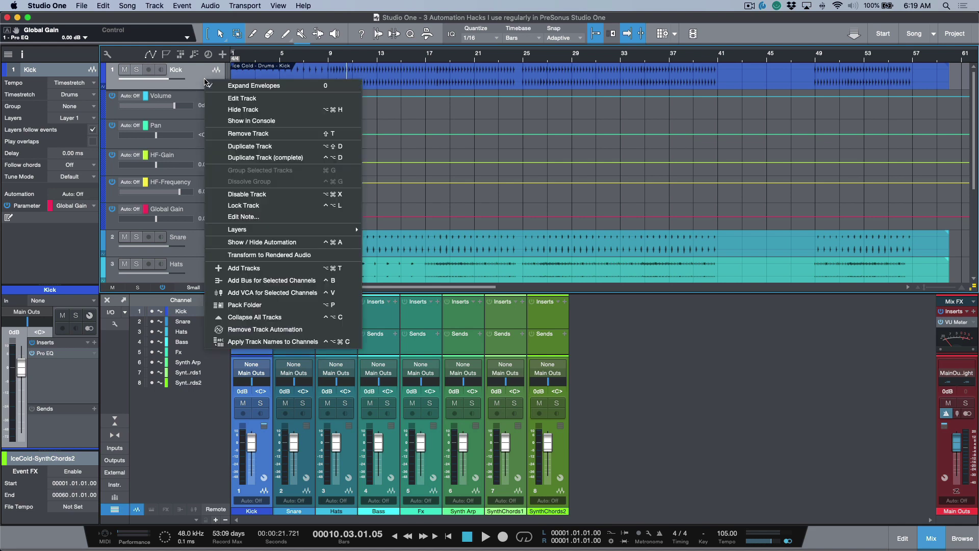
left_click(237, 86)
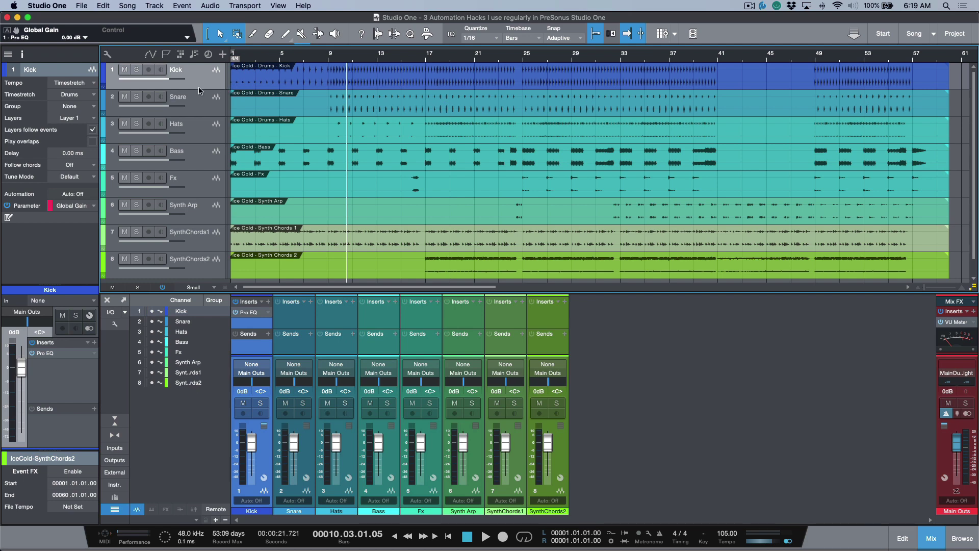
Enlarge the Kick track, show its automation, and cycle through its parameters onward from Global Gain
key("z")
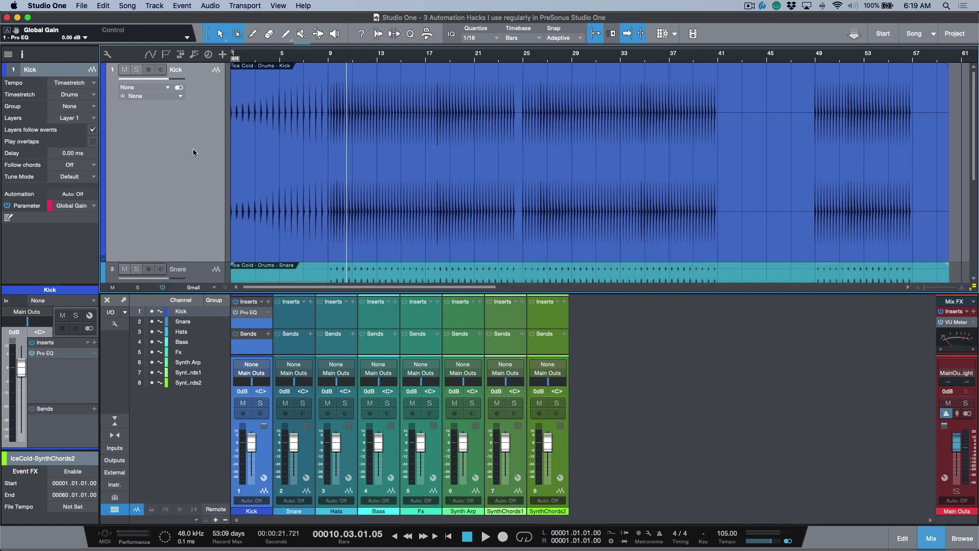
key("a")
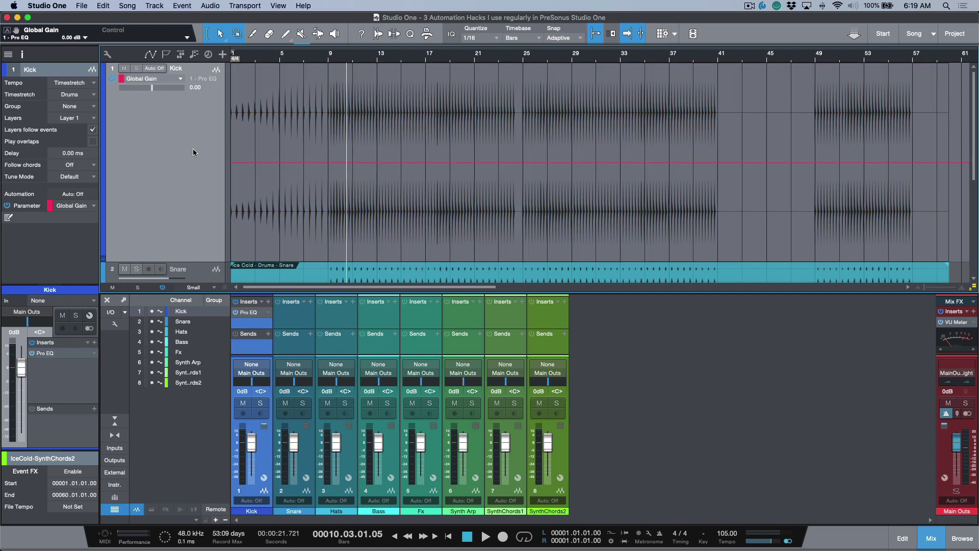
key("alt+Down")
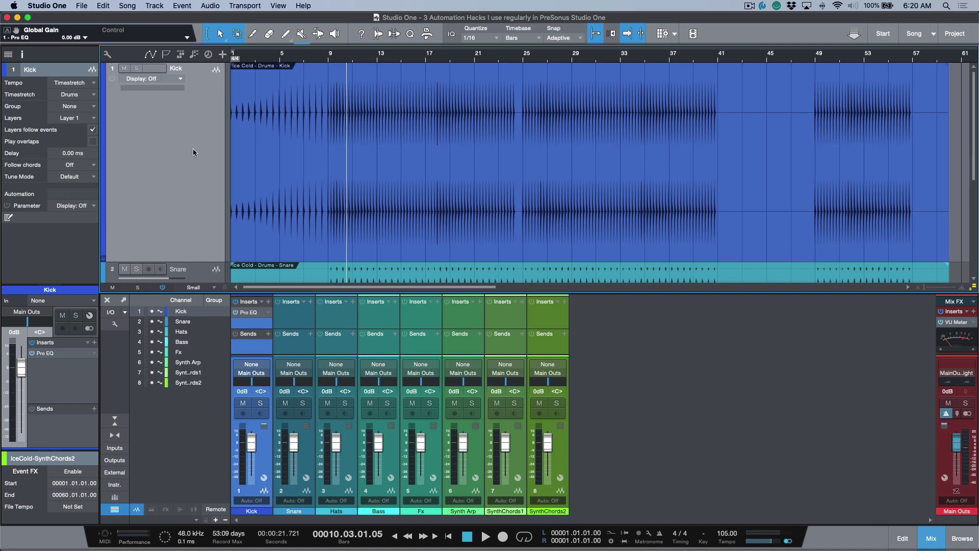
key("alt+Down")
key("alt+Down")
key("alt+Down")
key("alt+Down")
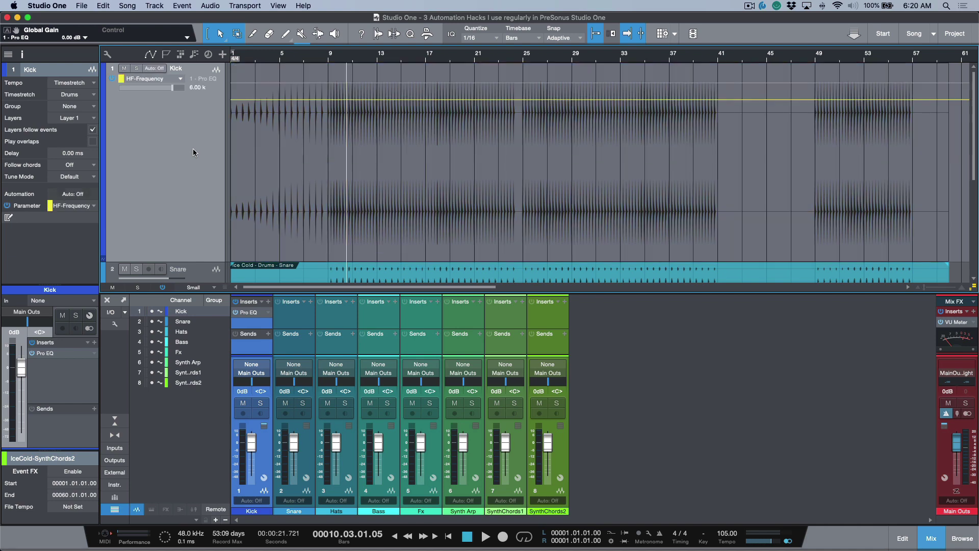
key("alt+Down")
key("alt+Down")
key("alt+Down")
key("alt+Down")
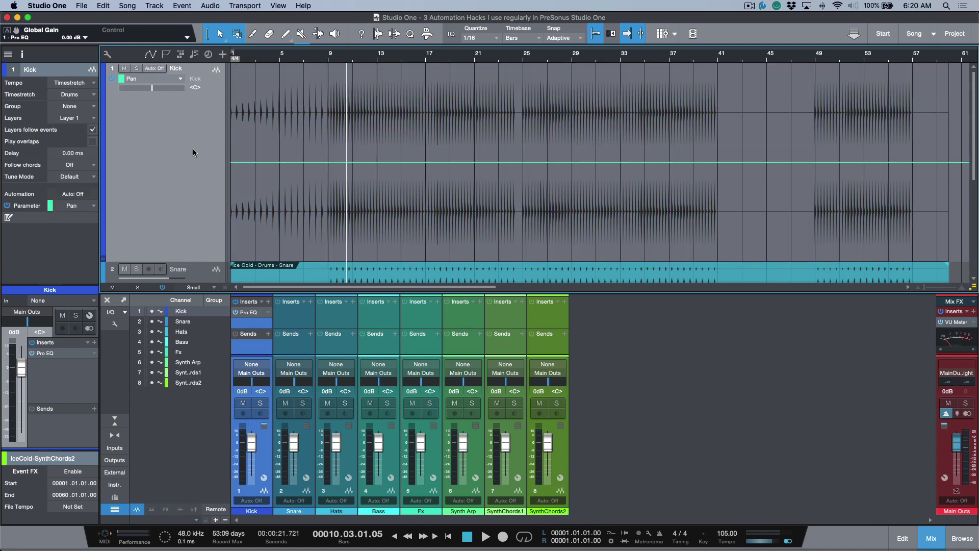
Check the Kick track's parameter list and cycle its displayed automation in both directions, ending on Pan
left_click(174, 80)
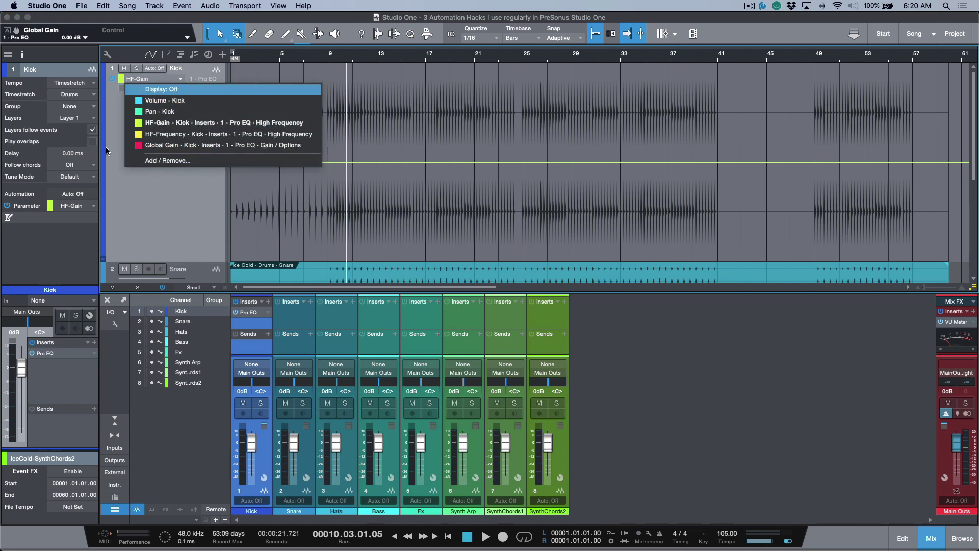
left_click(172, 206)
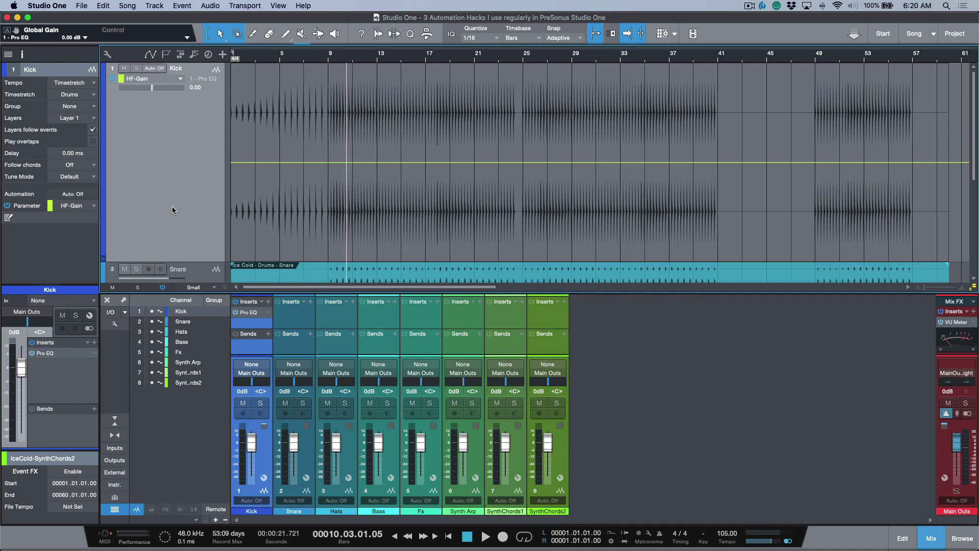
key("alt+Up")
key("alt+Up")
key("alt+Up")
key("alt+Up")
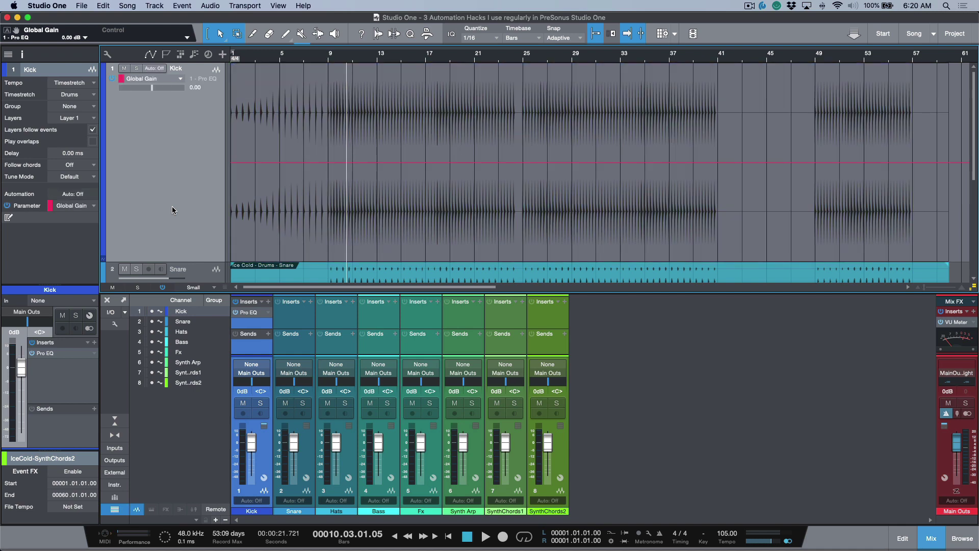
key("alt+Down")
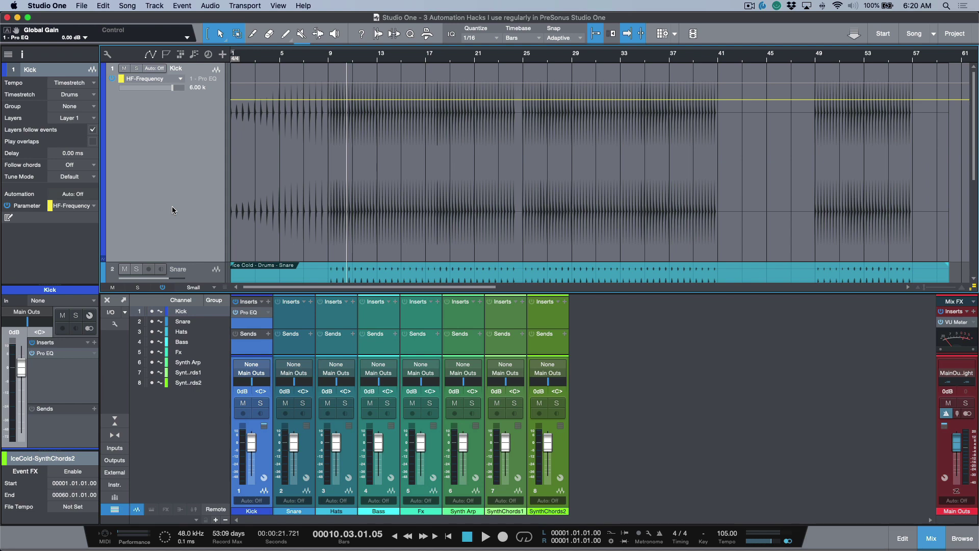
key("alt+Up")
key("alt+Up")
key("alt+Up")
key("alt+Up")
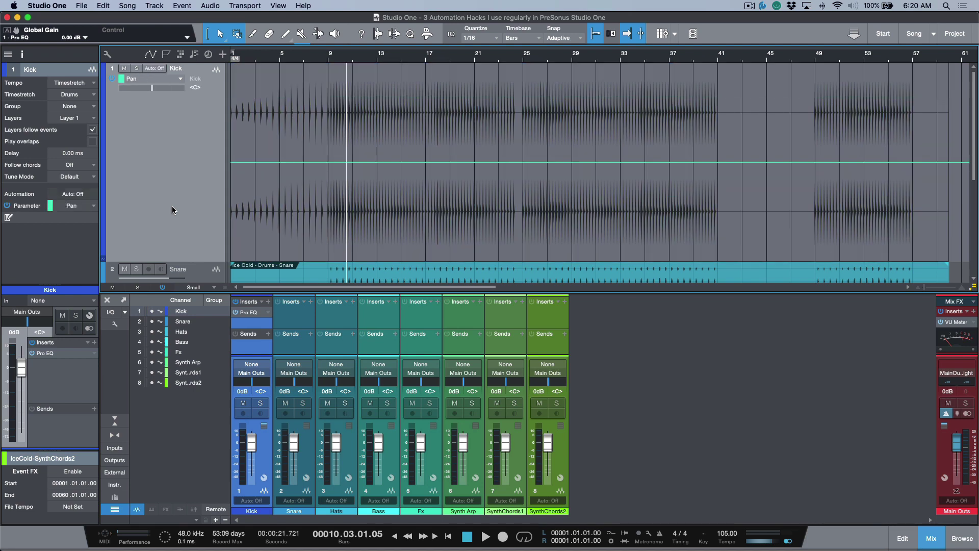
key("alt+Down")
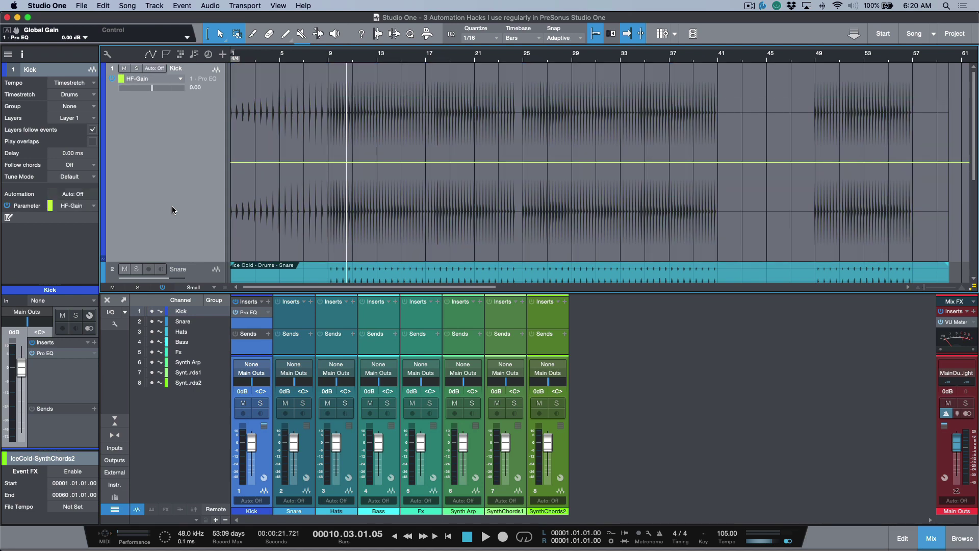
key("alt+Up")
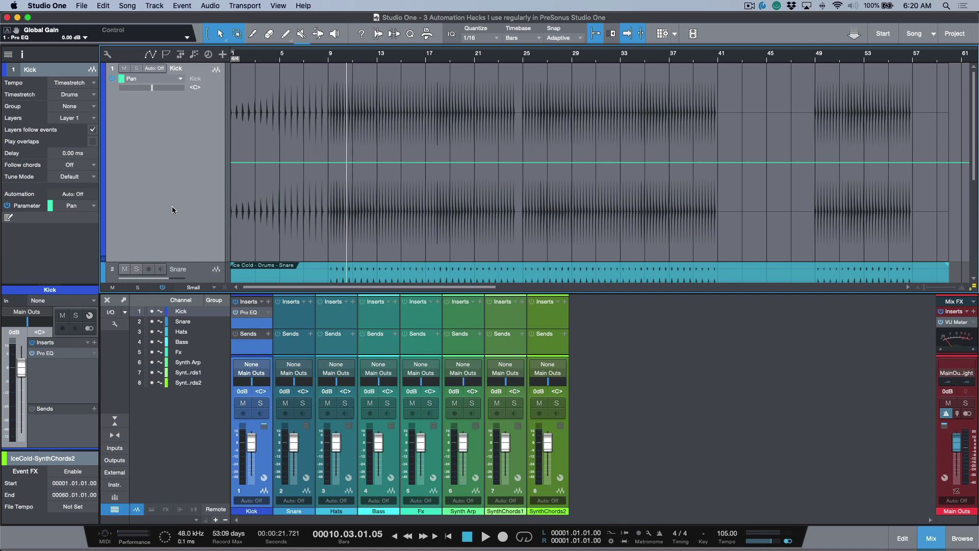
Hide the mix console and switch the arrangement's automation display off
key("F3")
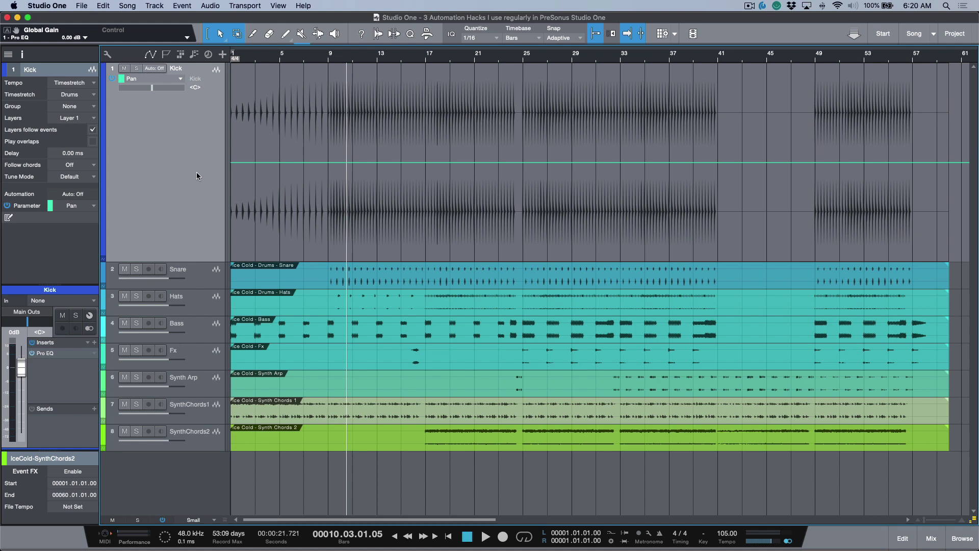
left_click(151, 54)
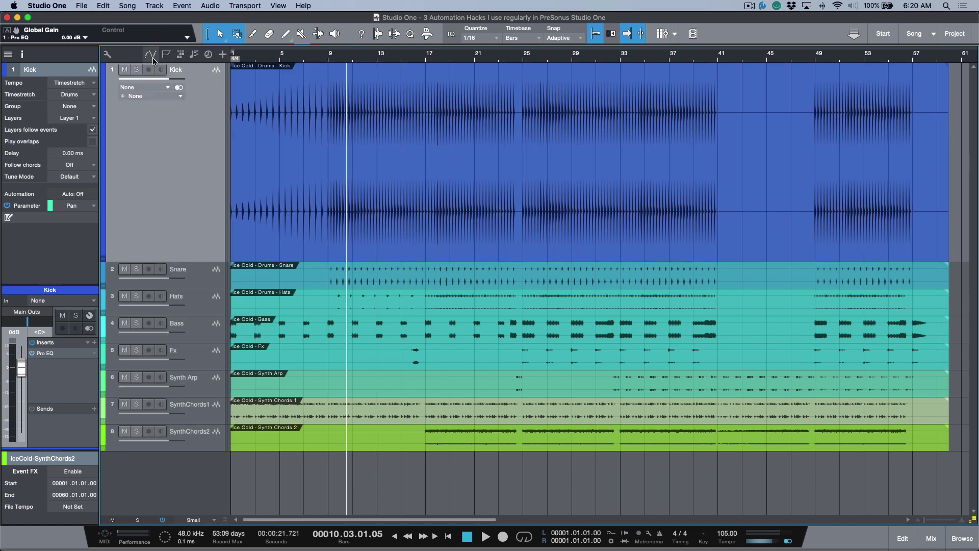
left_click(152, 56)
Select the Snare through SynthChords2 tracks and toggle the automation display repeatedly, leaving all envelopes hidden
left_click(210, 277)
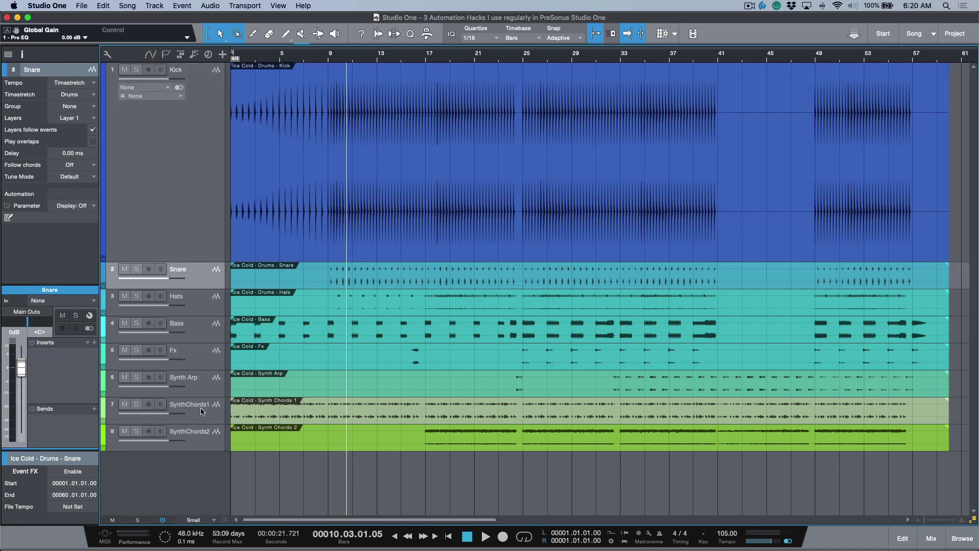
left_click(203, 440)
key("a")
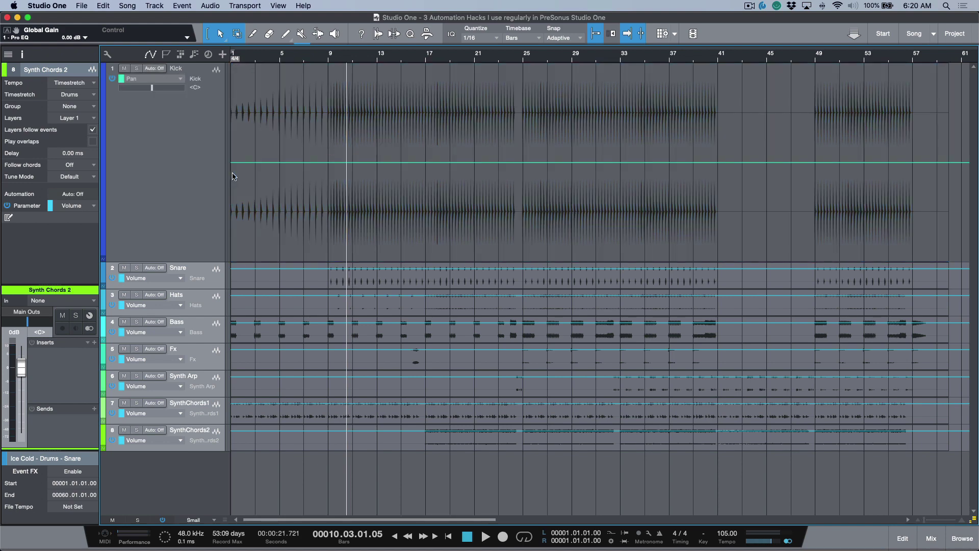
key("a")
key("a")
key("a")
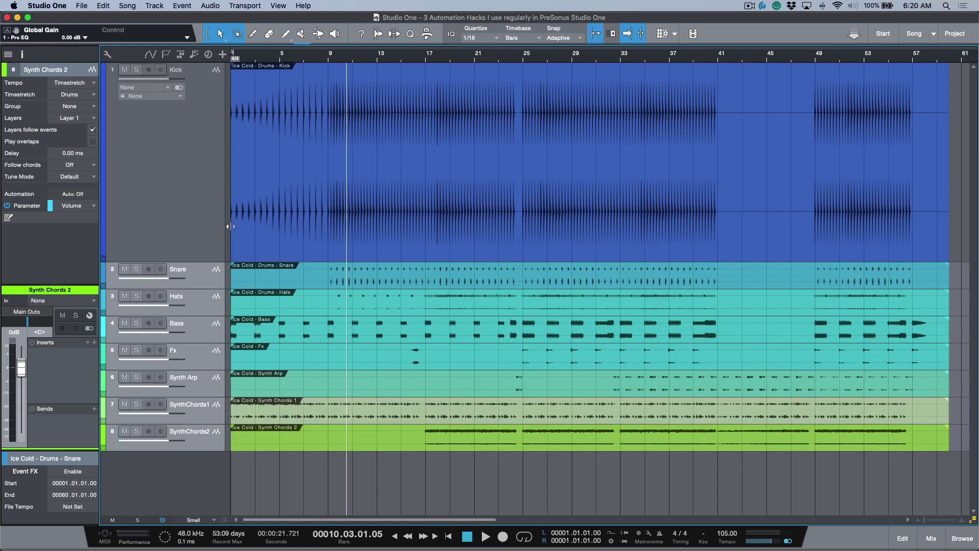
key("a")
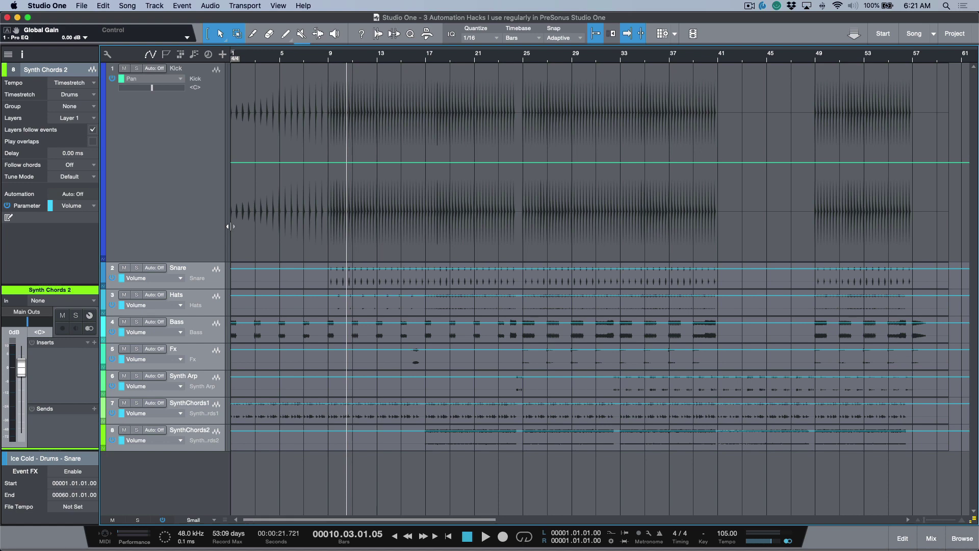
key("a")
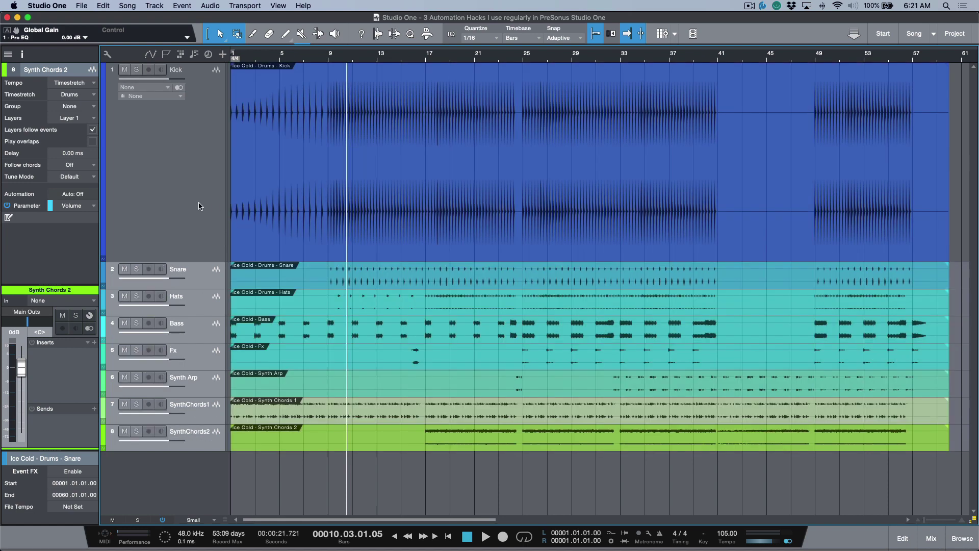
Set all tracks to Medium height and show automation for the Hats track alone, hiding it again
left_click(203, 304)
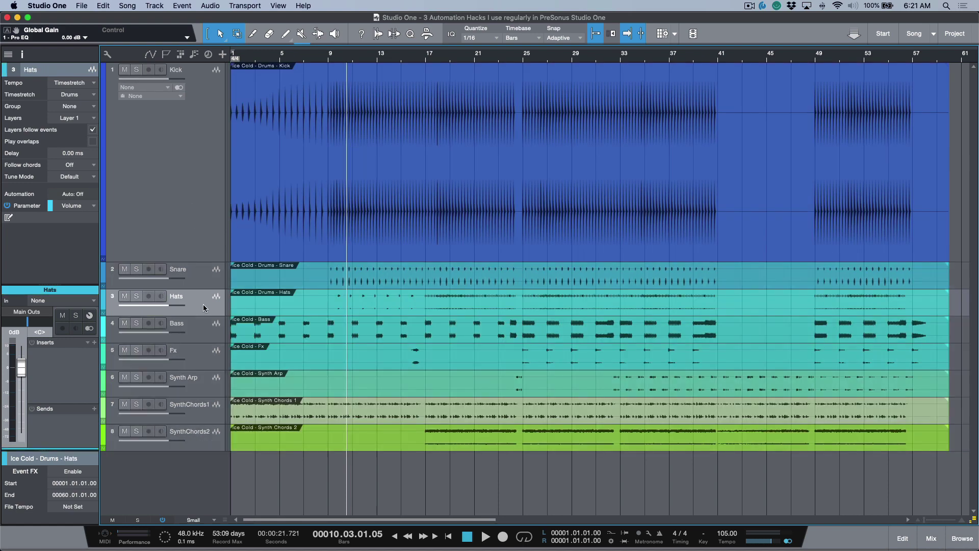
key("shift+e")
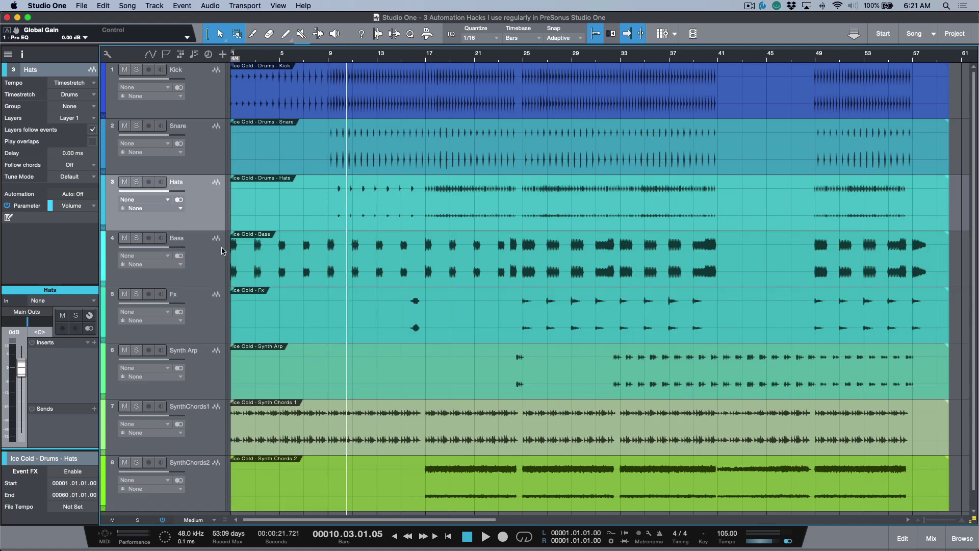
right_click(210, 218)
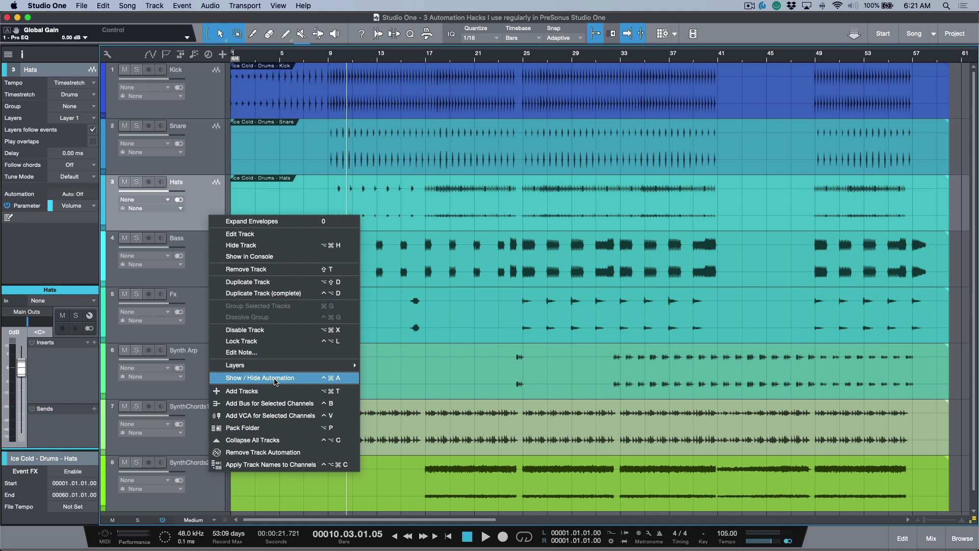
left_click(275, 381)
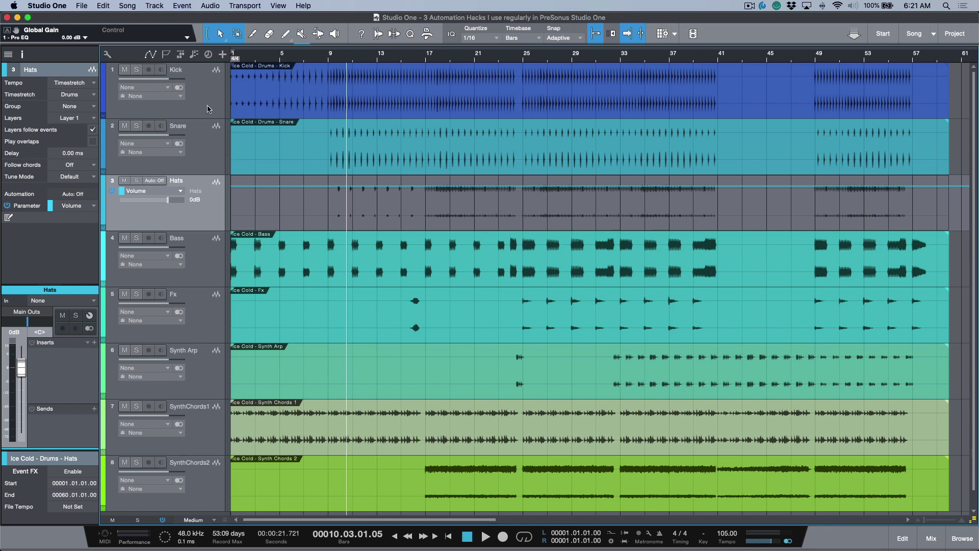
right_click(200, 206)
left_click(275, 368)
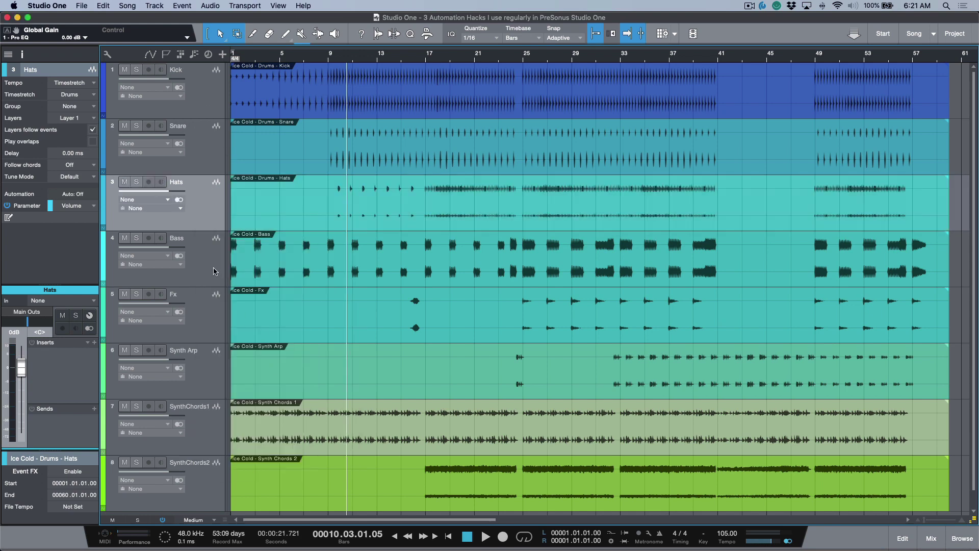
Select the Bass, Fx and Synth Arp tracks and show automation on all three at once
left_click(205, 263)
left_click(213, 385)
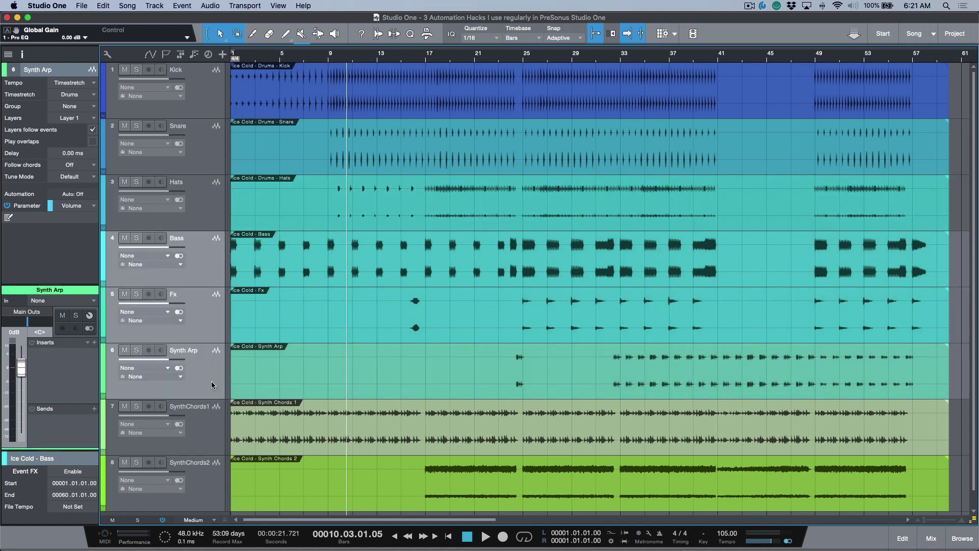
right_click(213, 384)
left_click(261, 289)
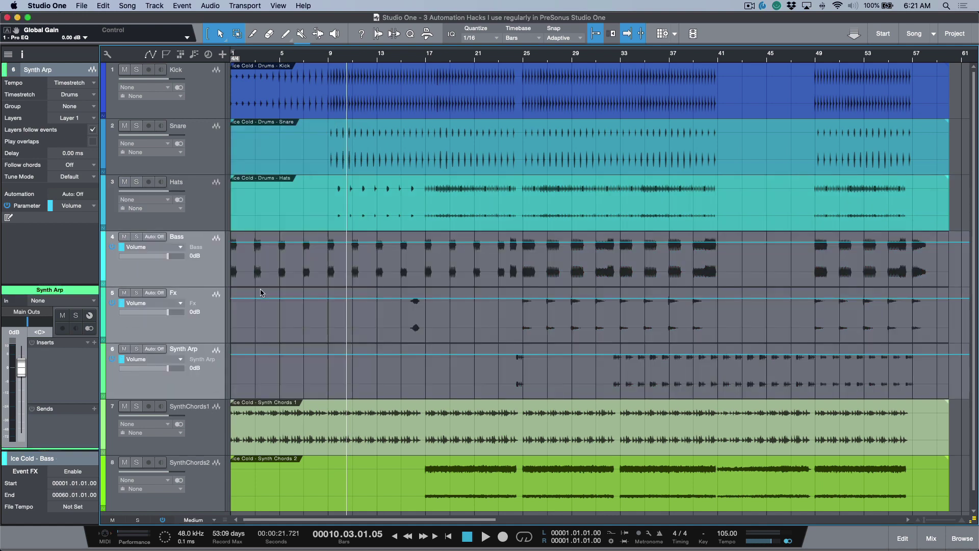
Check the Show / Hide Automation entry among the track options and hide automation on the Bass, Fx and Synth Arp tracks
right_click(203, 276)
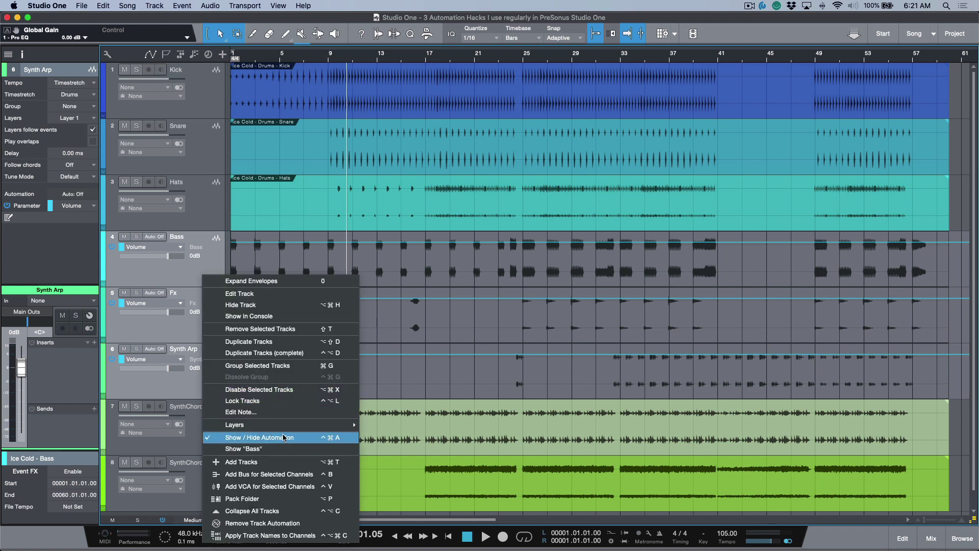
left_click(188, 270)
key("a")
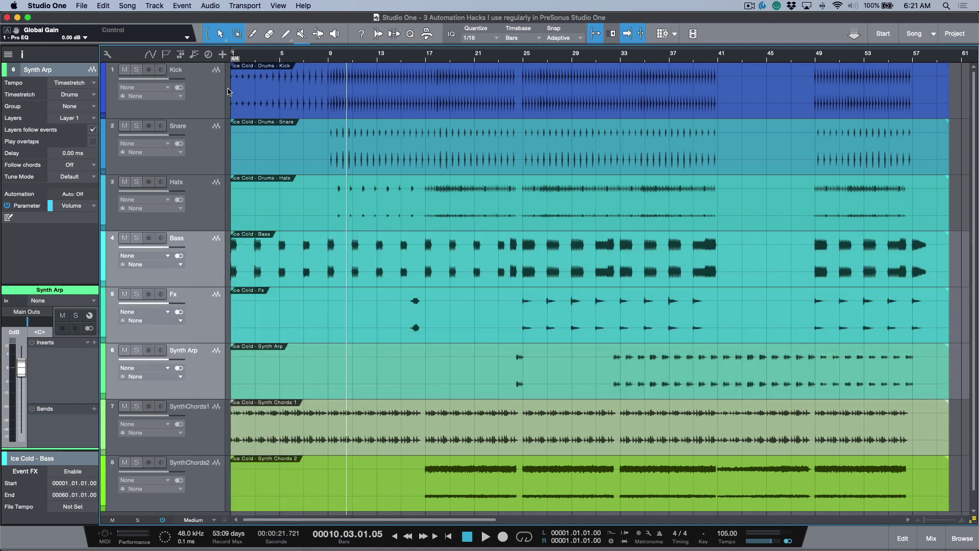
Select the Kick through Fx tracks and show automation on all five
left_click(203, 96)
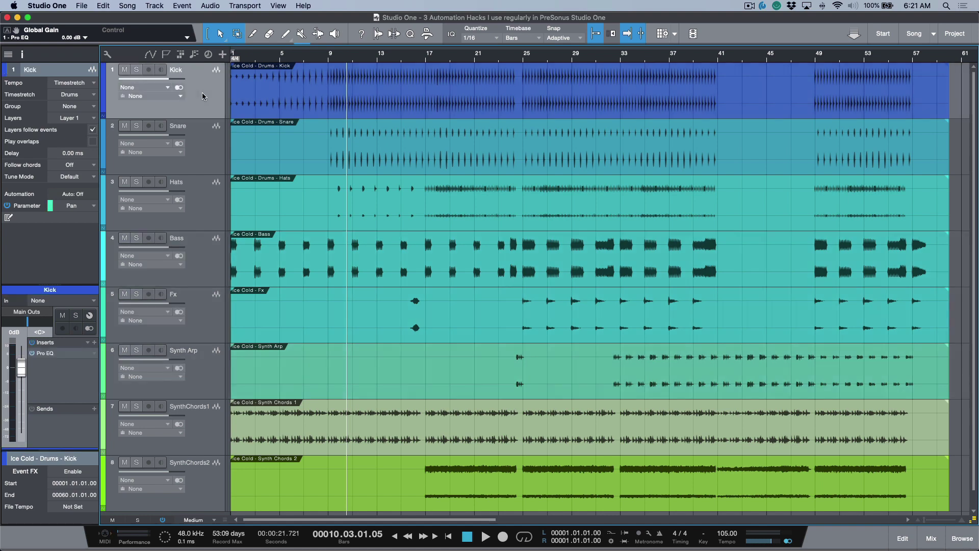
key("shift+Down")
key("shift+Down")
key("shift+Down")
key("shift+Down")
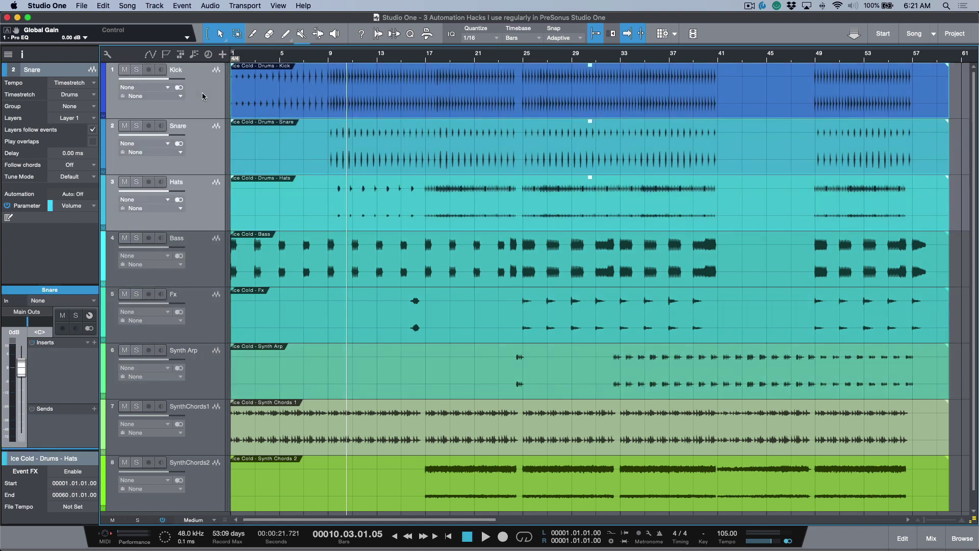
key("a")
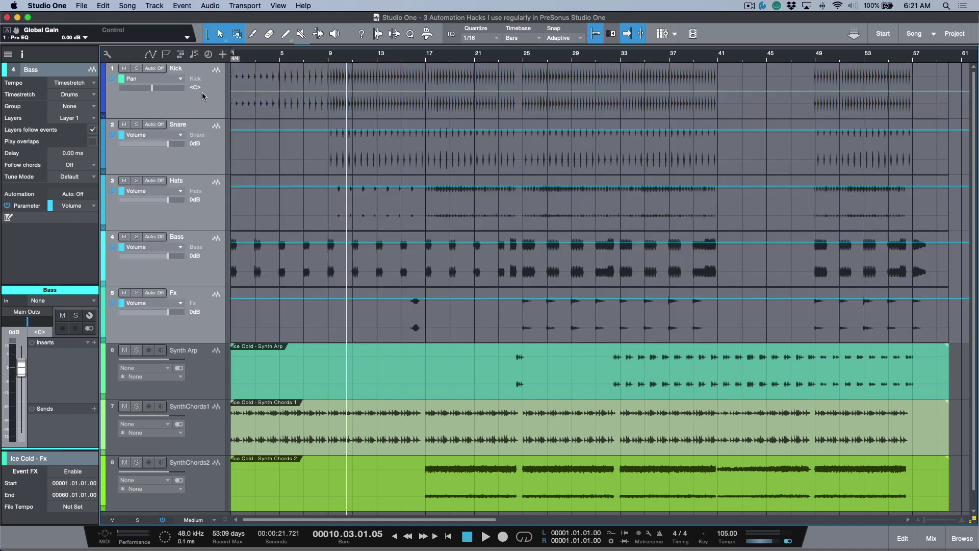
Cycle the Kick track's displayed automation in both directions, ending on the Pro EQ's HF-Gain
left_click(203, 97)
key("Right")
key("Left")
key("Left")
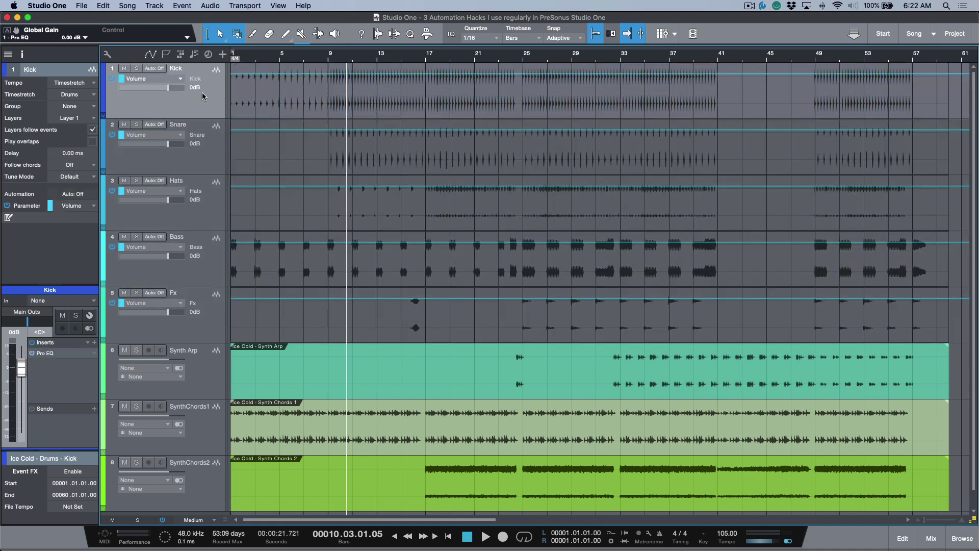
key("Right")
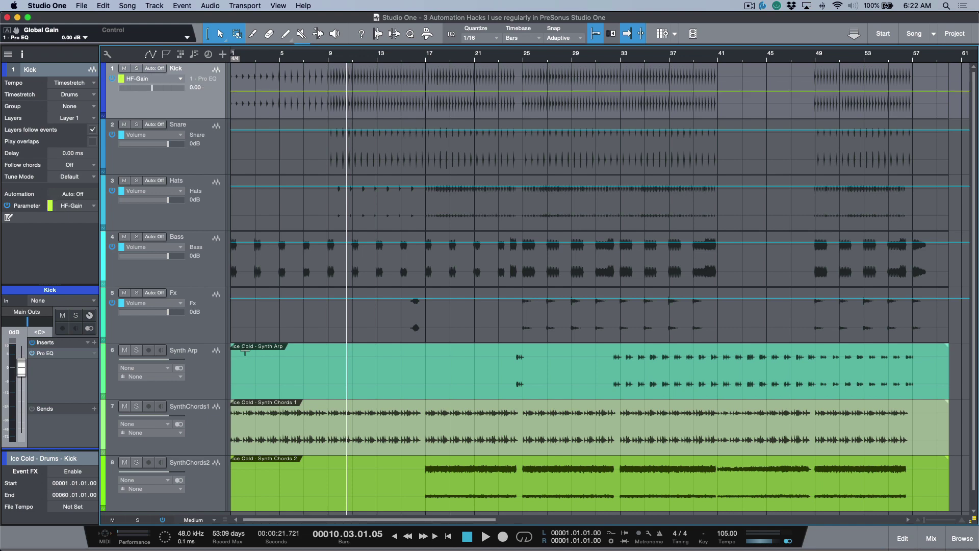
Reselect the Kick through Fx tracks and hide their automation
left_click(203, 312)
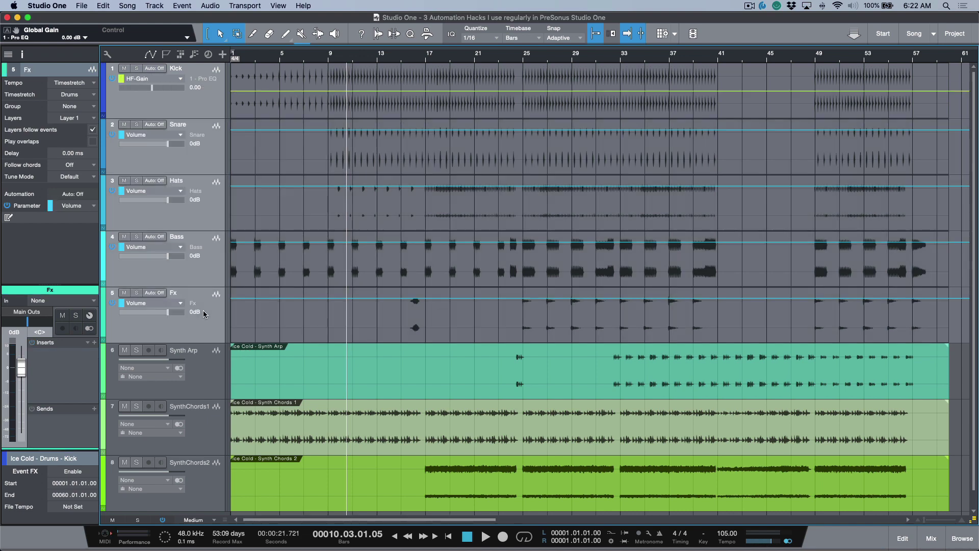
key("a")
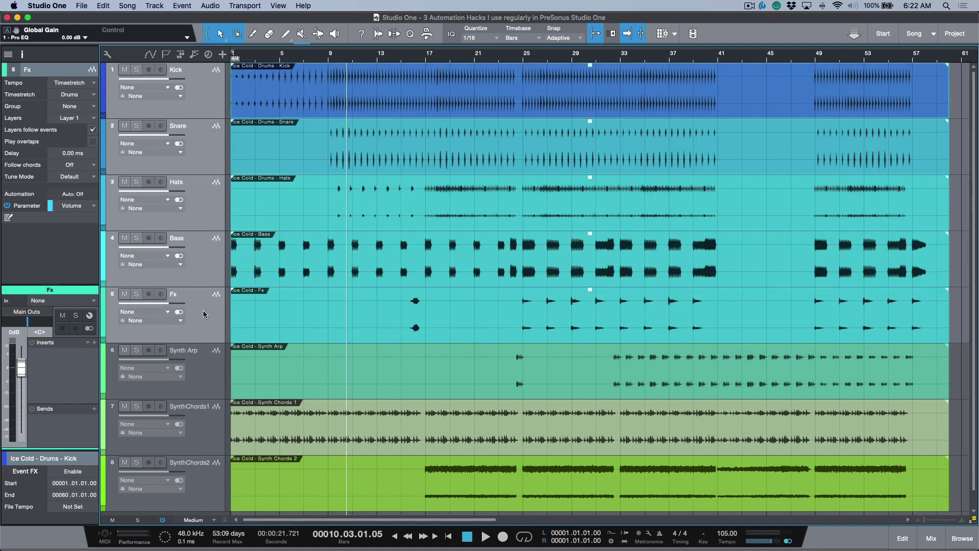